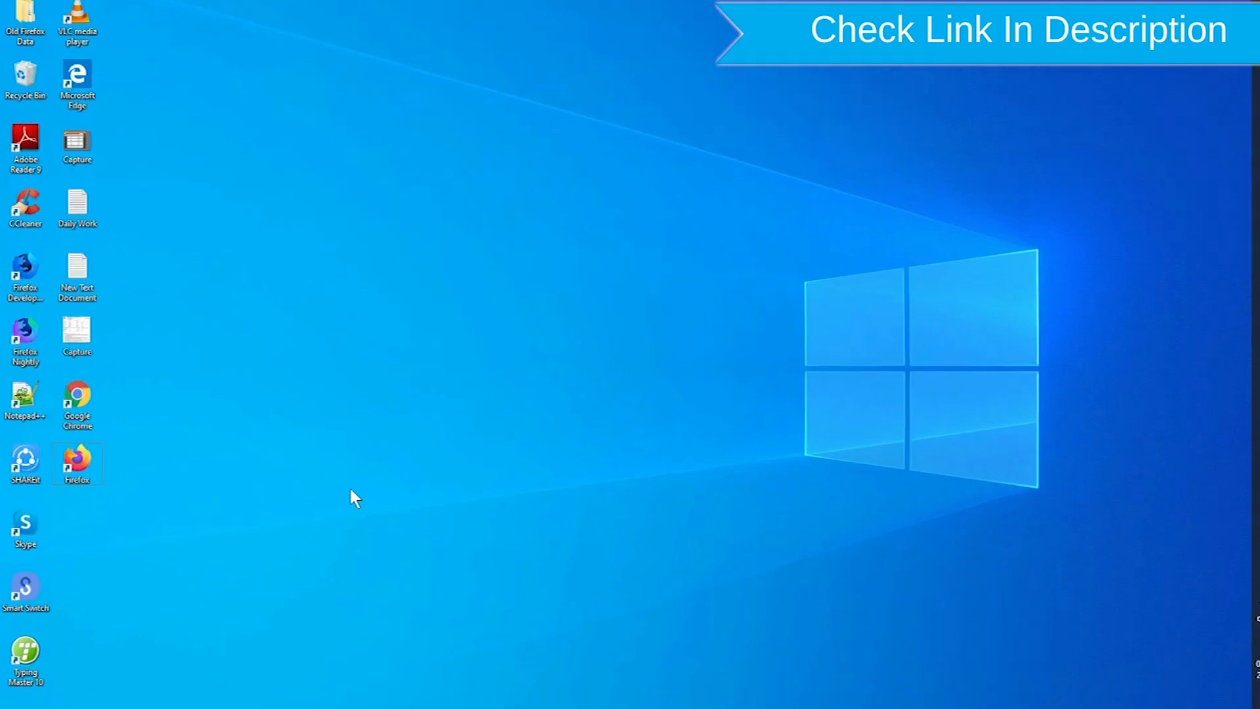
- Launch the browser from the desktop and open the 'Find My Device - Google' search result
{"action": "left_click_drag", "start_coordinate": [168, 479], "coordinate": [90, 390]}
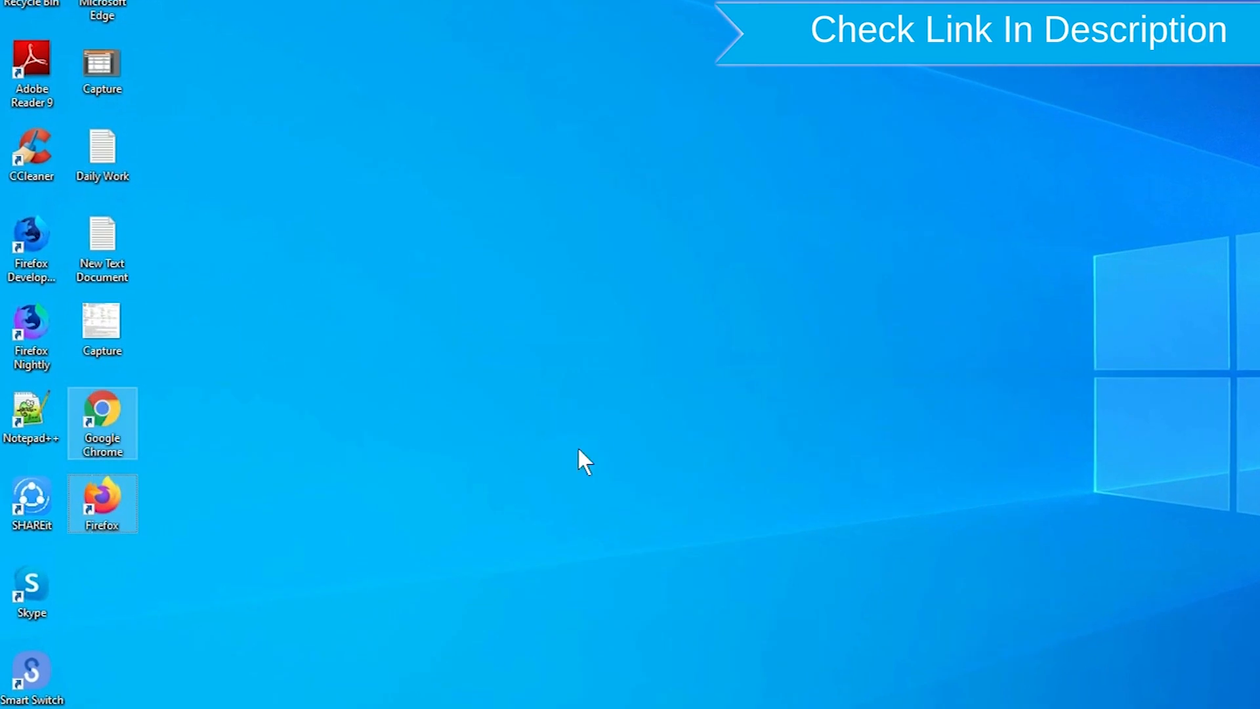
{"action": "left_click", "coordinate": [743, 475]}
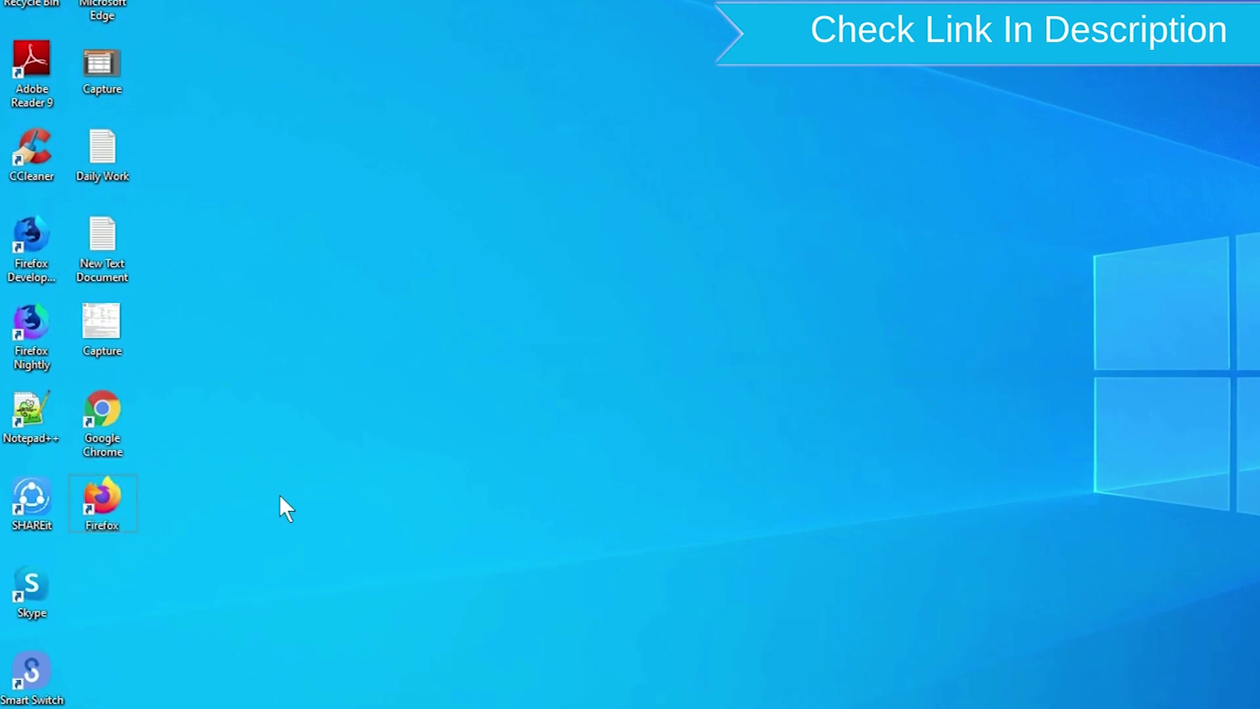
{"action": "right_click", "coordinate": [114, 503]}
{"action": "left_click", "coordinate": [237, 99]}
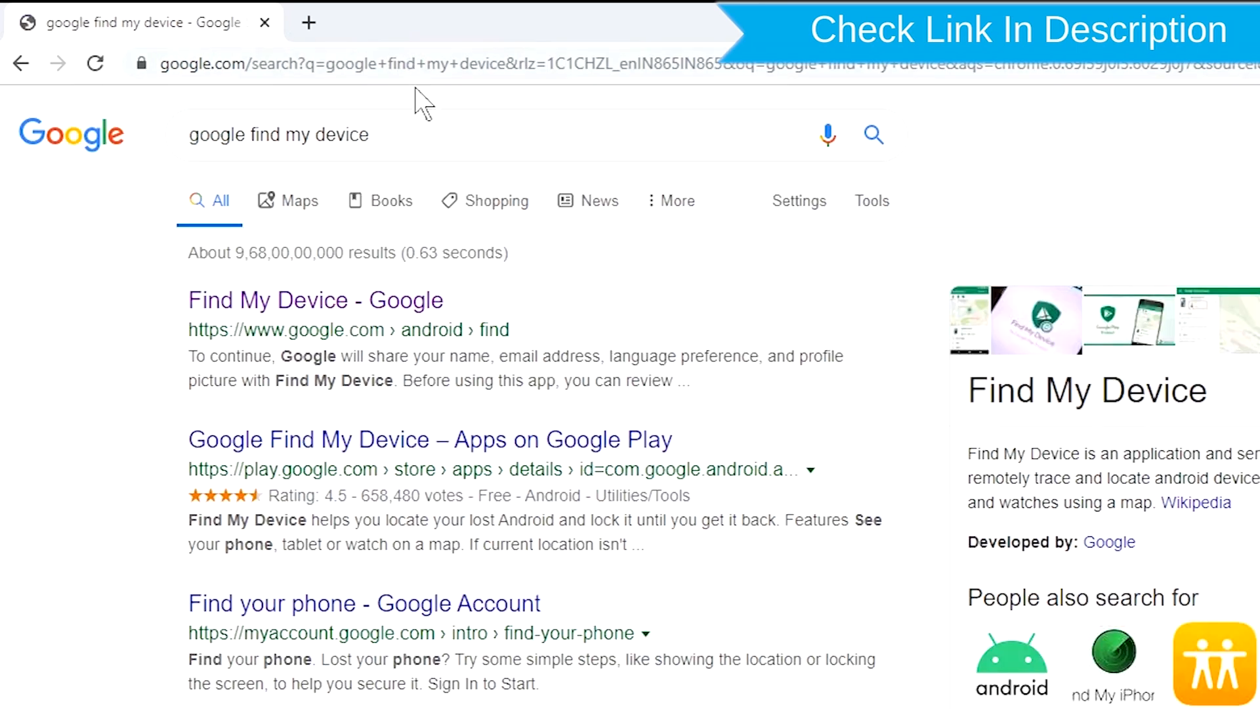
{"action": "left_click", "coordinate": [364, 313]}
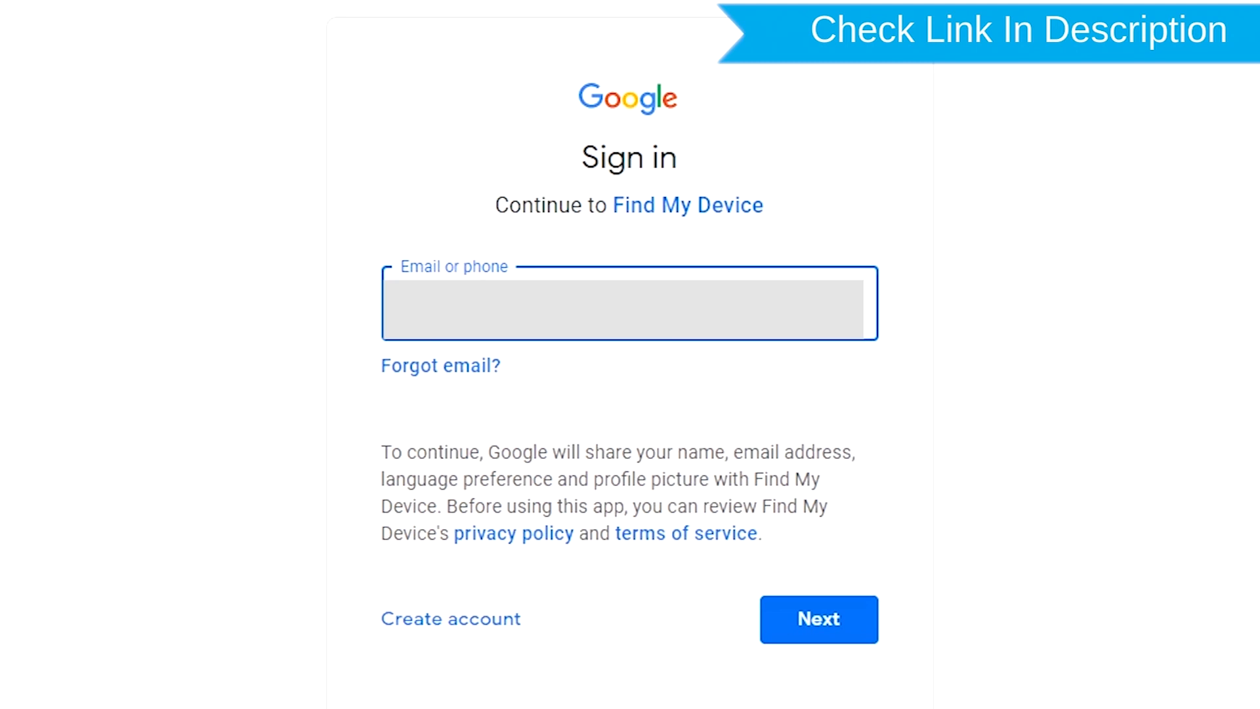
- Submit the account email and password to reach the phone's status page
{"action": "key", "text": "Return"}
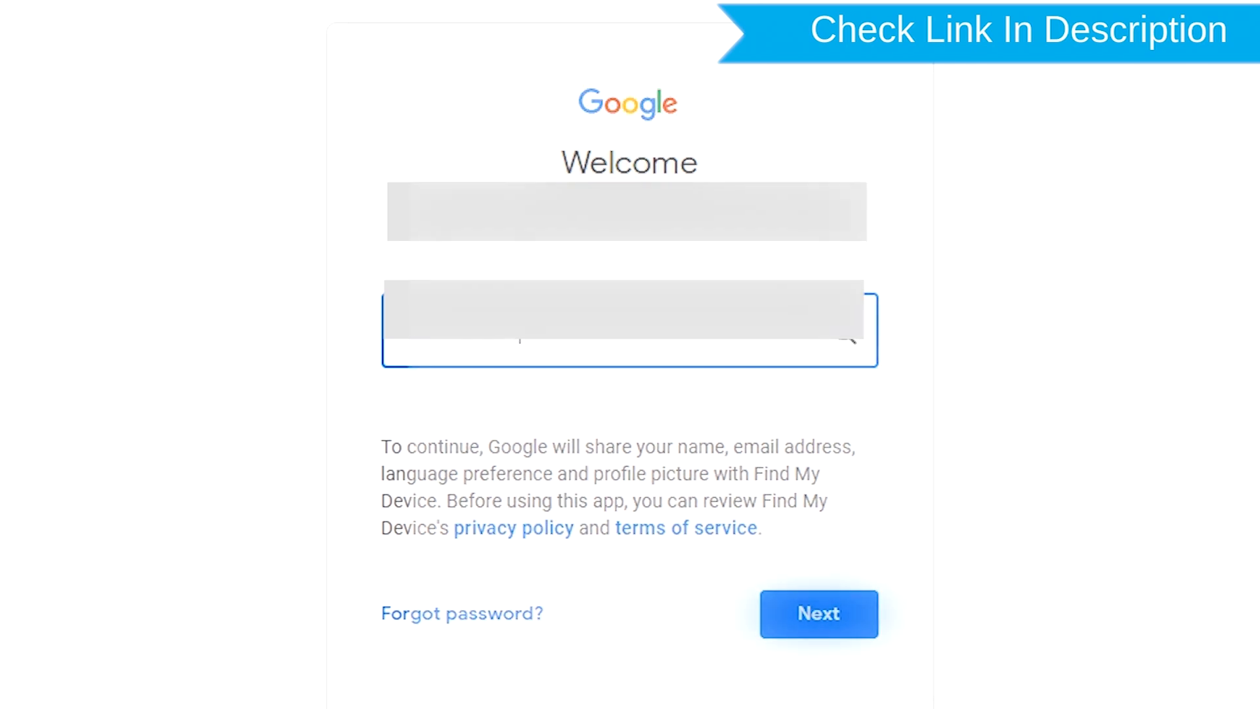
{"action": "key", "text": "Return"}
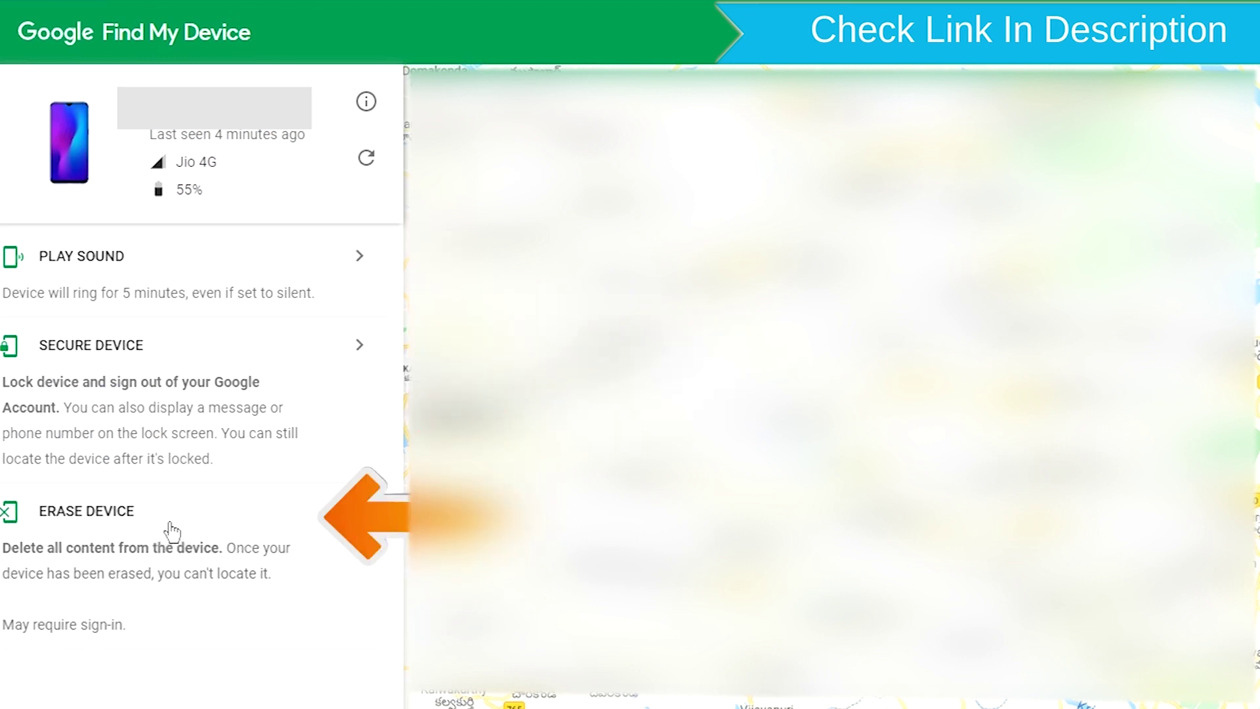
- Choose Erase Device for the phone, triggering a Google re-sign-in request
{"action": "left_click", "coordinate": [172, 529]}
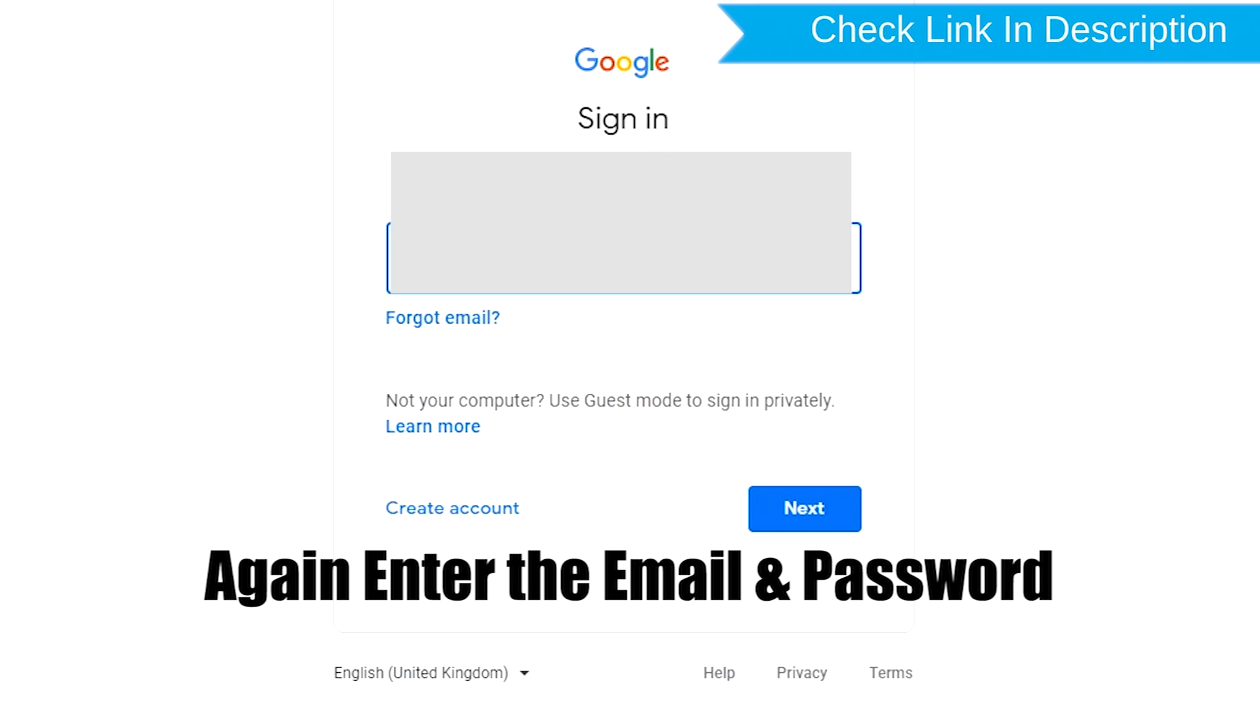
- Re-enter the email and password to re-authenticate for erasing the phone
{"action": "key", "text": "Return"}
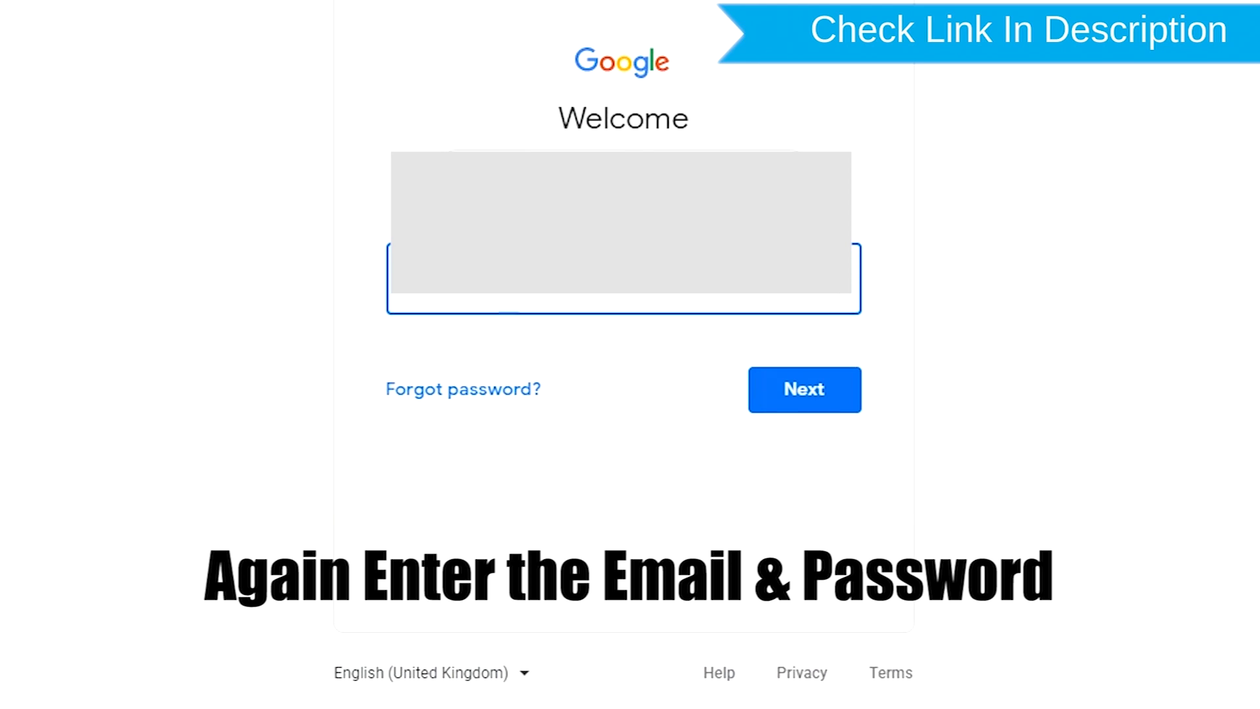
{"action": "key", "text": "Return"}
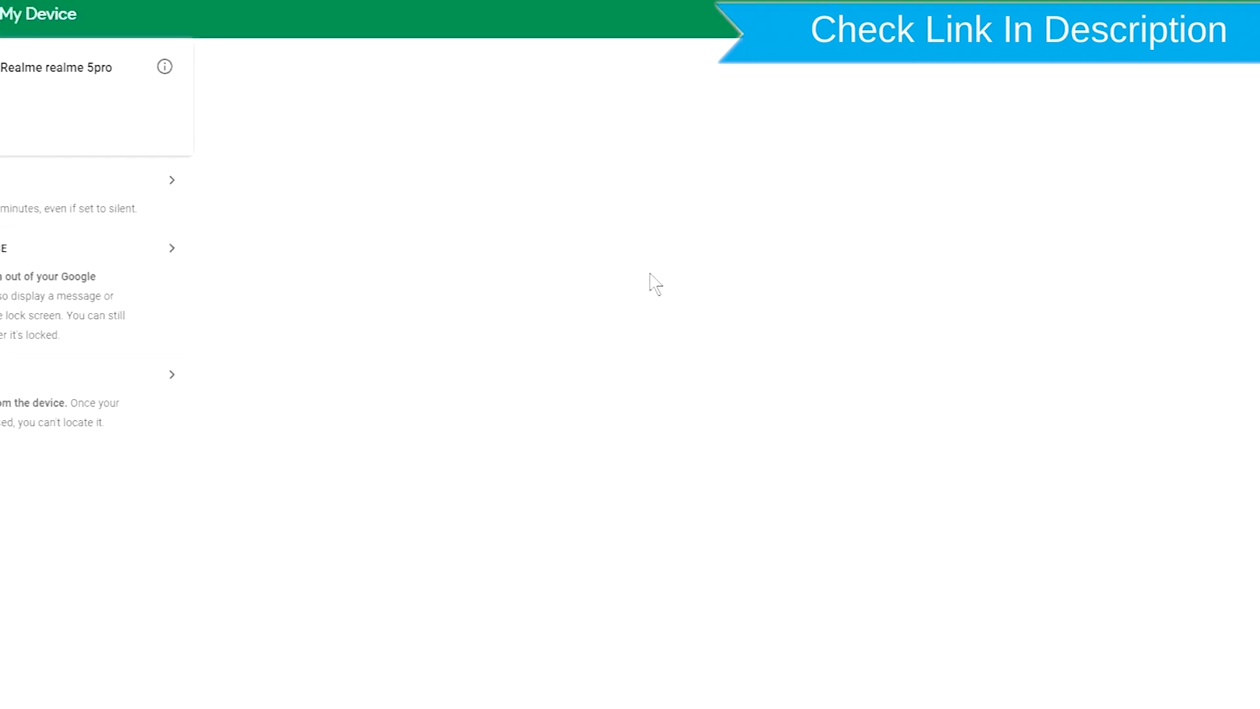